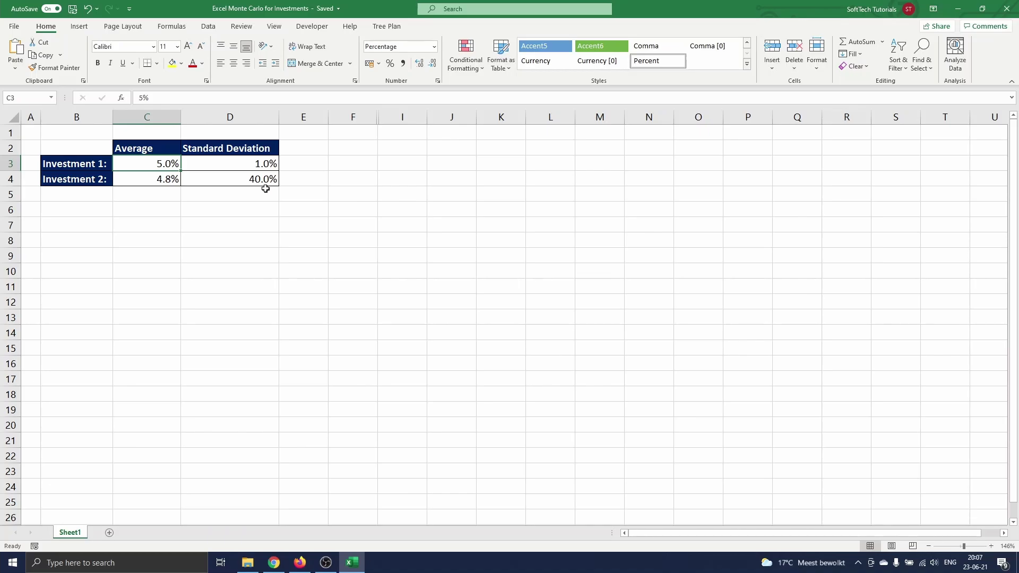
- Enter =NORM.INV(RAND();C3;D3) in E3 for Investment 1's simulated return
{"action": "left_click", "coordinate": [305, 160]}
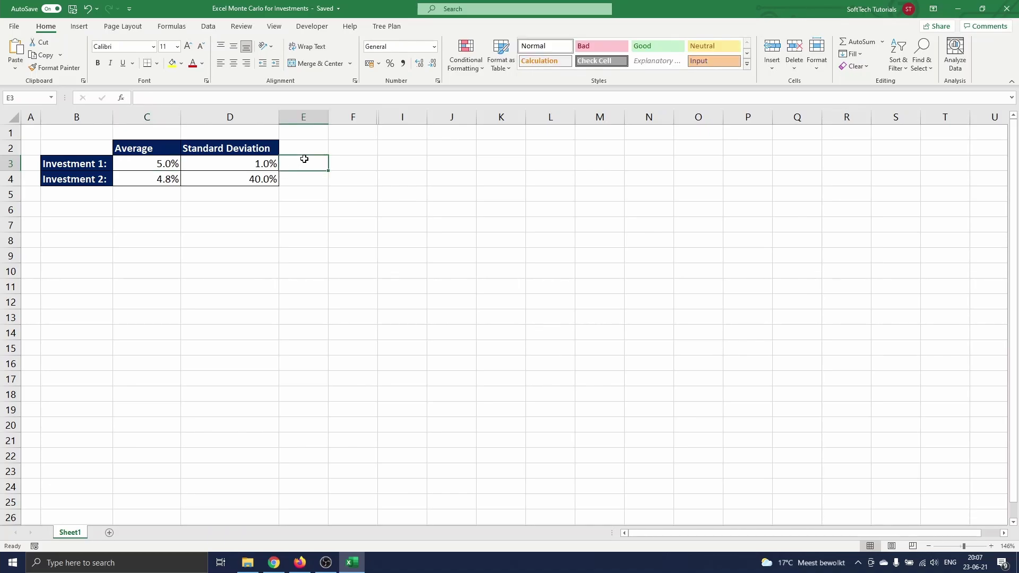
{"action": "type", "text": "=norm.i"}
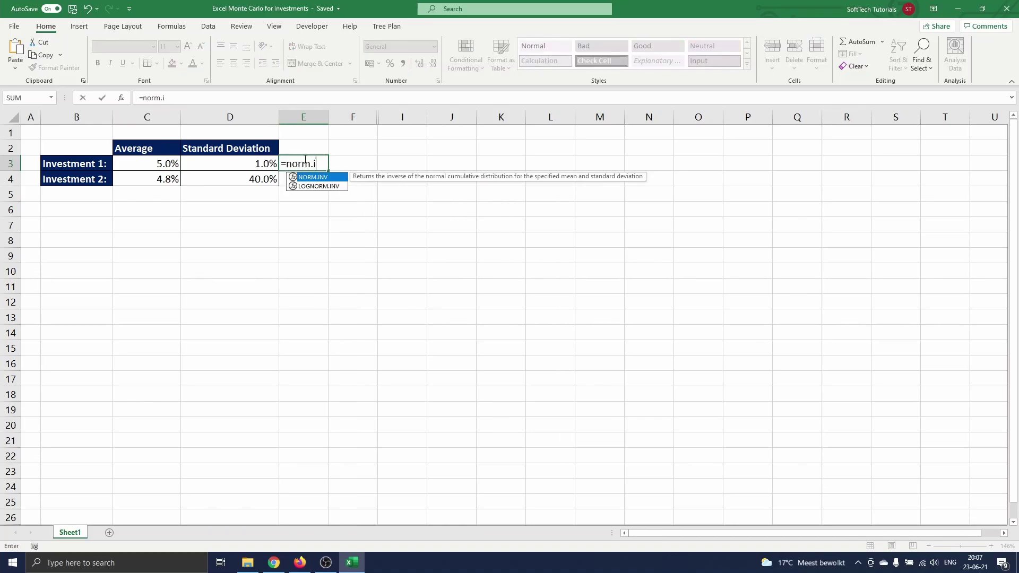
{"action": "type", "text": "nv"}
{"action": "key", "text": "Tab"}
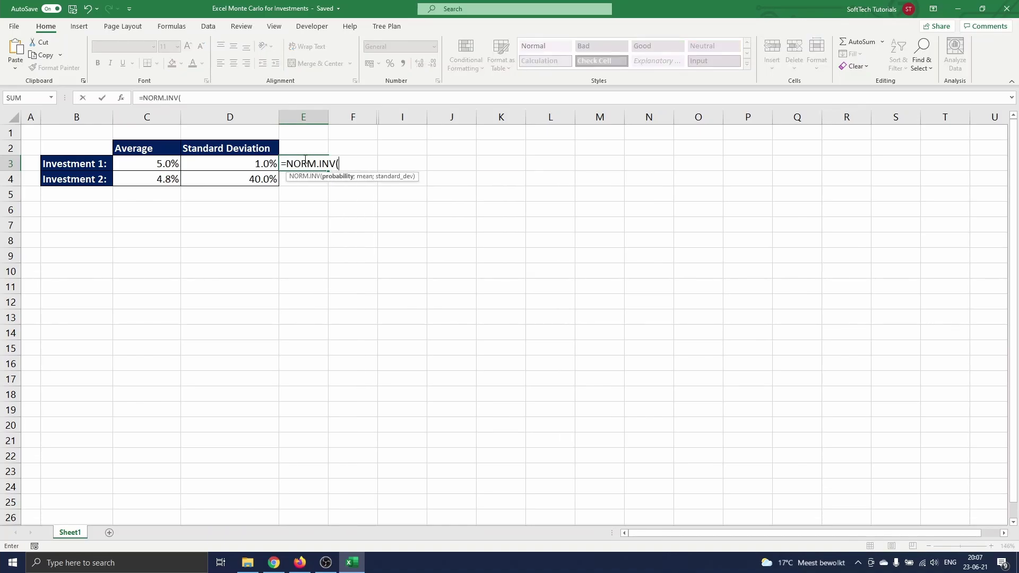
{"action": "type", "text": "rand"}
{"action": "key", "text": "Tab"}
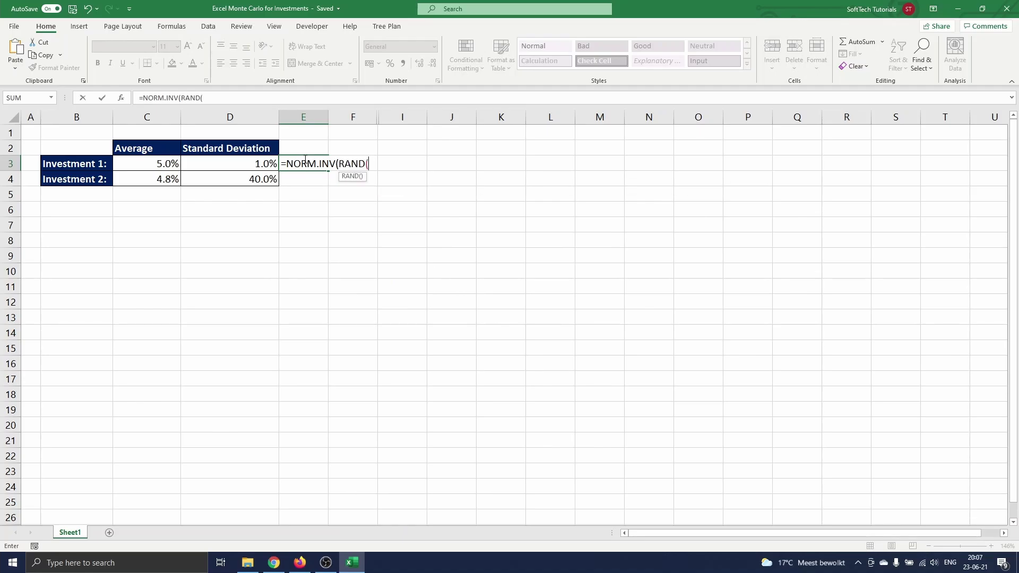
{"action": "type", "text": ");"}
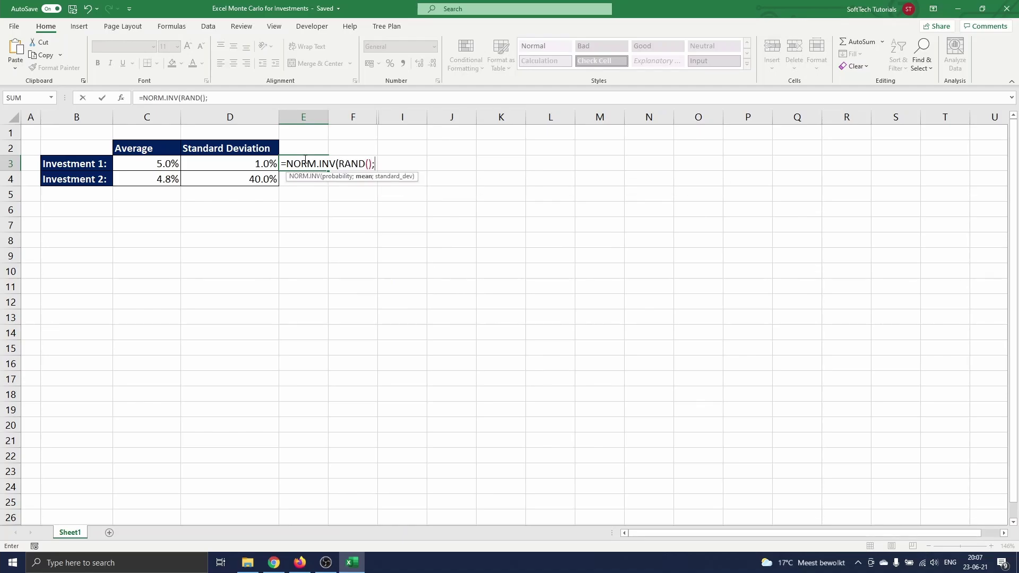
{"action": "left_click", "coordinate": [172, 163]}
{"action": "type", "text": ";"}
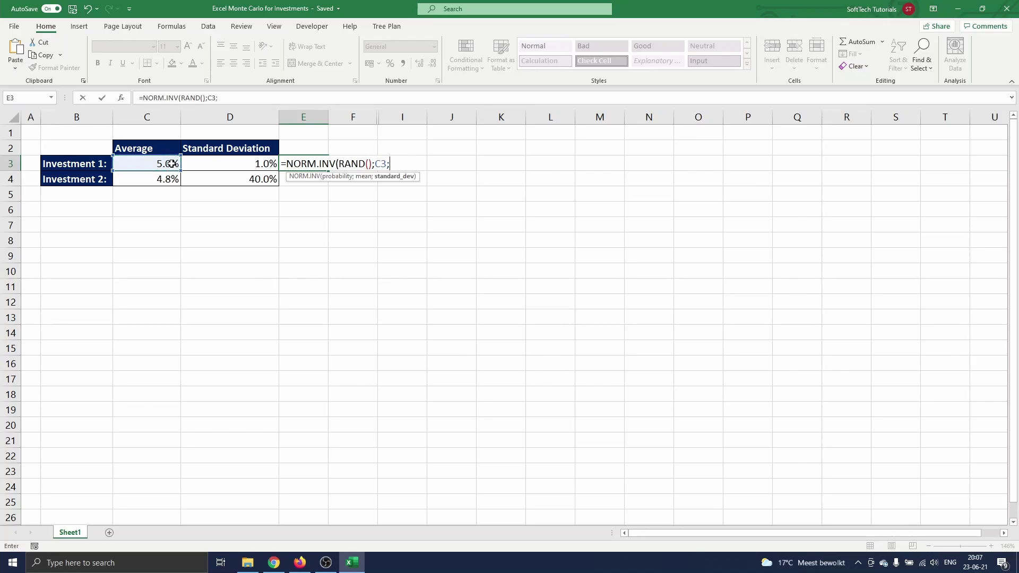
{"action": "left_click", "coordinate": [207, 165]}
{"action": "type", "text": ")"}
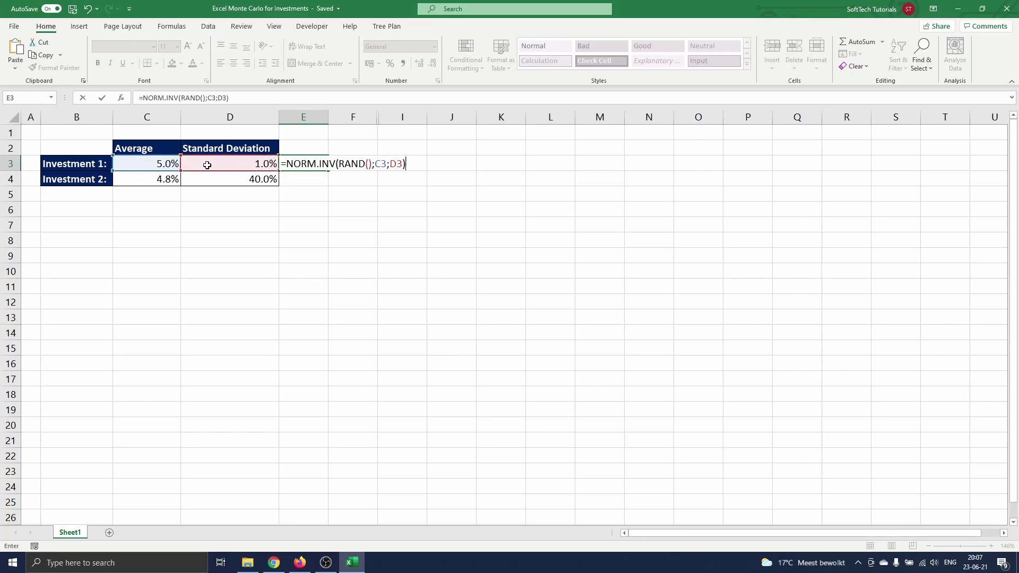
{"action": "key", "text": "Return"}
- Copy the E3 formula down into E4 for Investment 2
{"action": "left_click", "coordinate": [313, 165]}
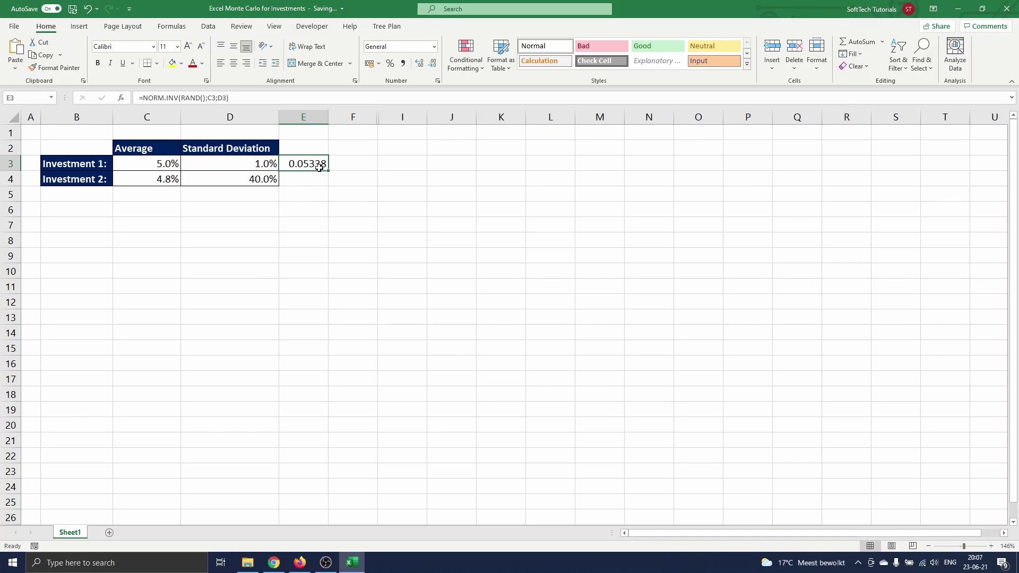
{"action": "left_click_drag", "start_coordinate": [329, 171], "coordinate": [336, 182]}
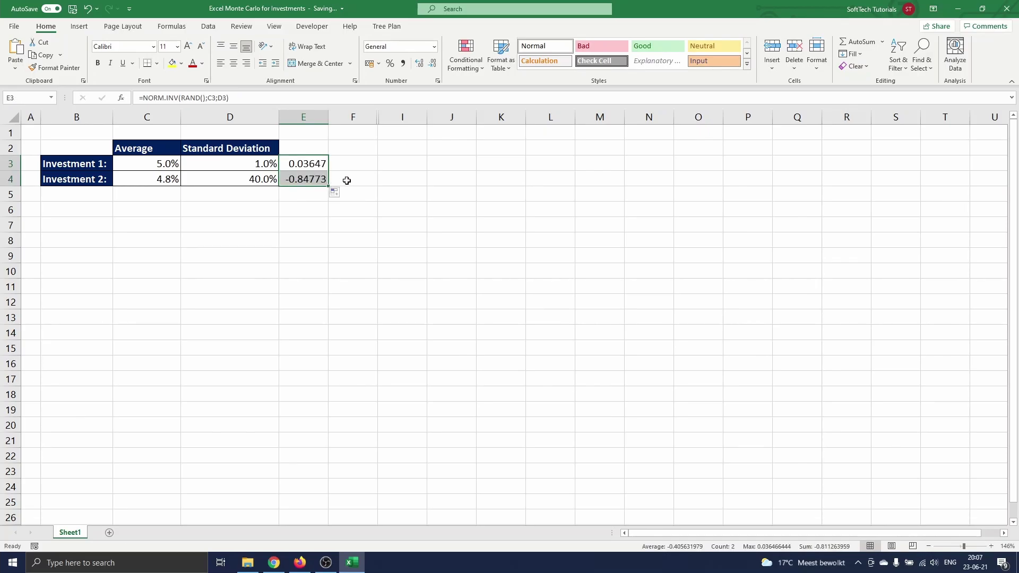
{"action": "left_click", "coordinate": [347, 180]}
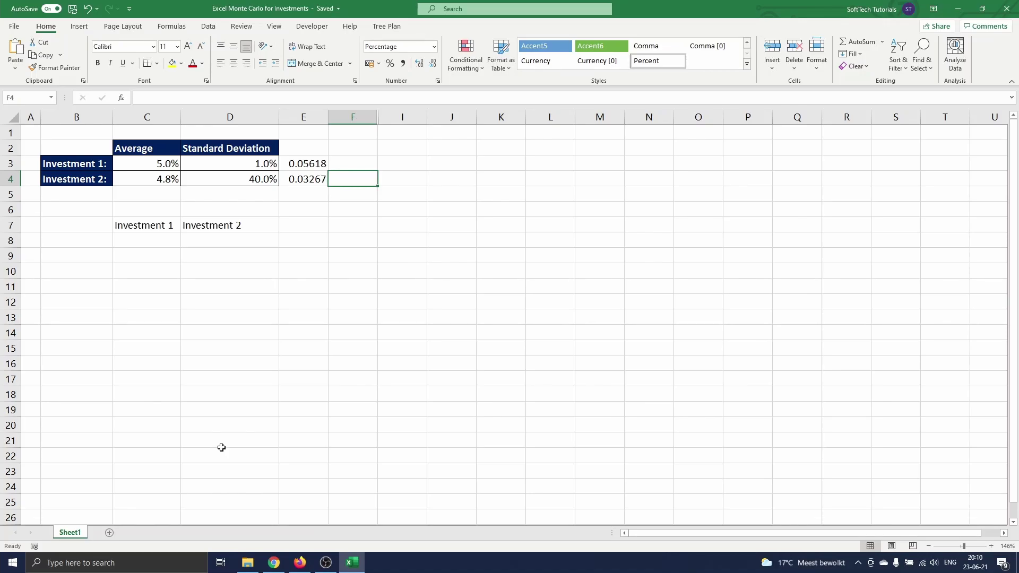
- Enter 1 as the first run number in B8
{"action": "left_click", "coordinate": [84, 242]}
{"action": "type", "text": "1"}
{"action": "key", "text": "Return"}
{"action": "left_click", "coordinate": [84, 242]}
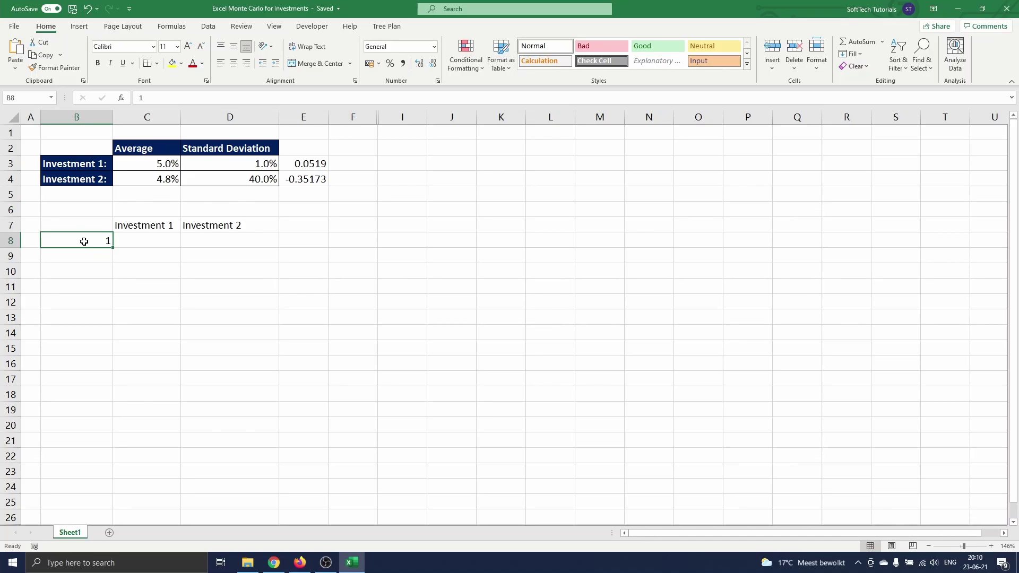
- Fill a column series from B8 with stop value 10000
{"action": "left_click", "coordinate": [864, 54]}
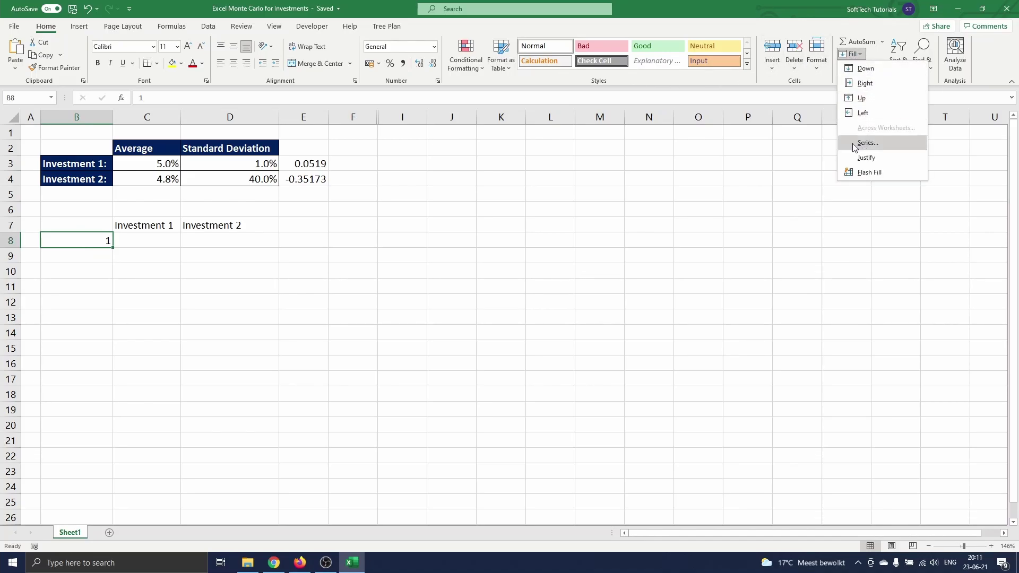
{"action": "left_click", "coordinate": [868, 143]}
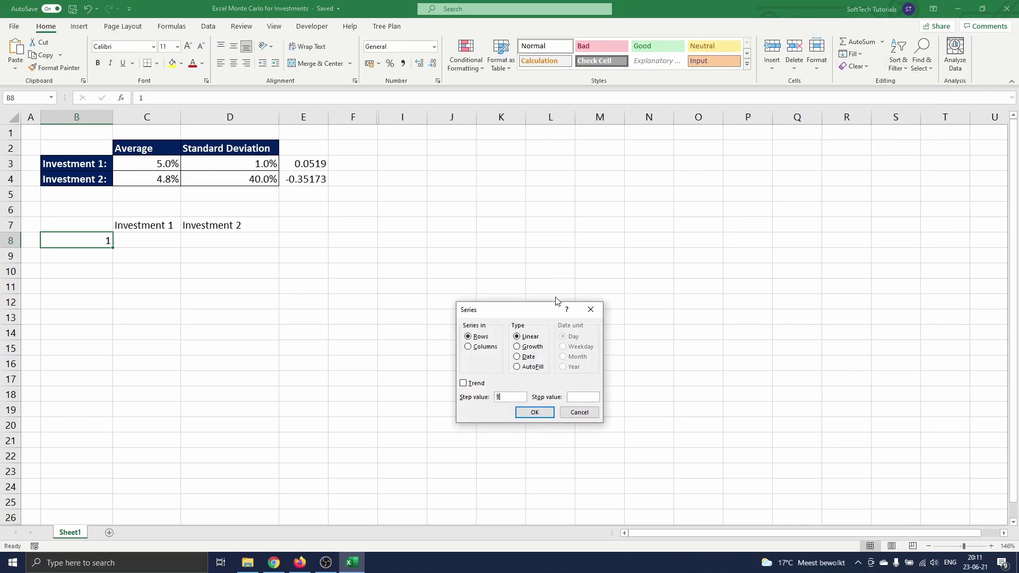
{"action": "left_click", "coordinate": [469, 348]}
{"action": "left_click", "coordinate": [576, 397]}
{"action": "type", "text": "10000"}
{"action": "left_click", "coordinate": [549, 417]}
{"action": "key", "text": "ctrl+Down"}
{"action": "key", "text": "ctrl+Up"}
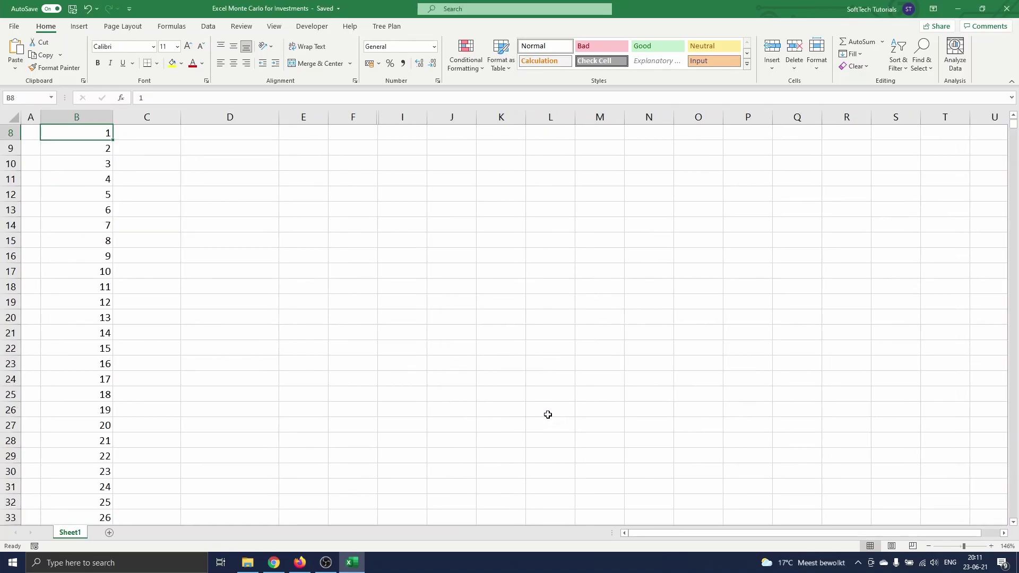
- Link C8 to Investment 1's random return with =E3
{"action": "scroll", "coordinate": [548, 414], "scroll_direction": "up", "scroll_amount": 3}
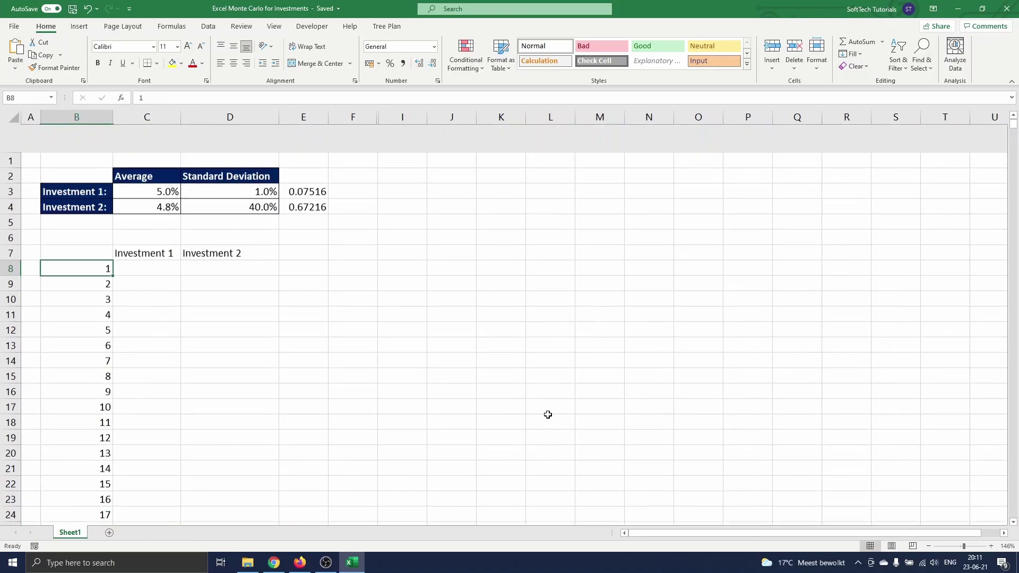
{"action": "left_click", "coordinate": [126, 241]}
{"action": "type", "text": "="}
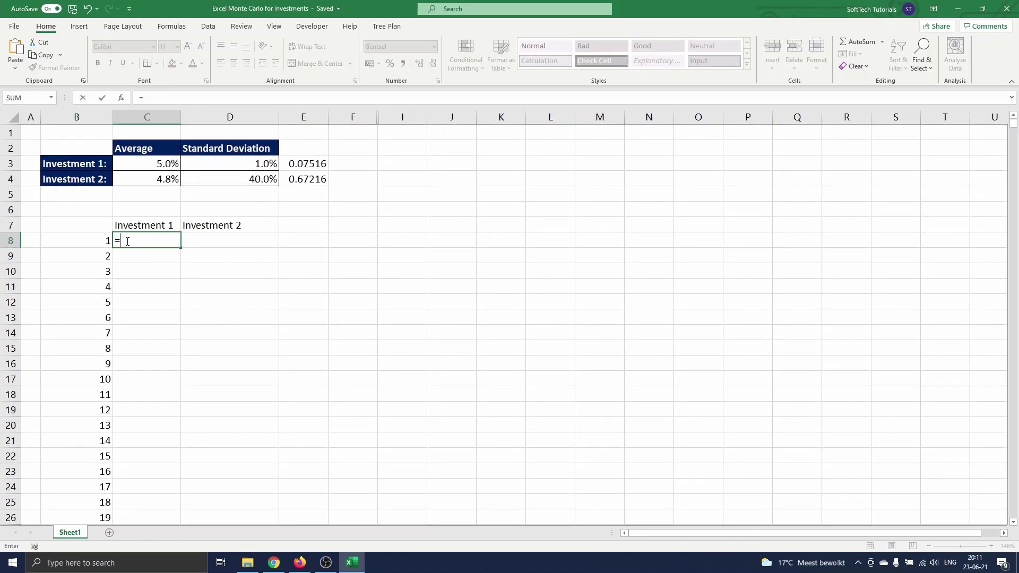
{"action": "left_click", "coordinate": [291, 165]}
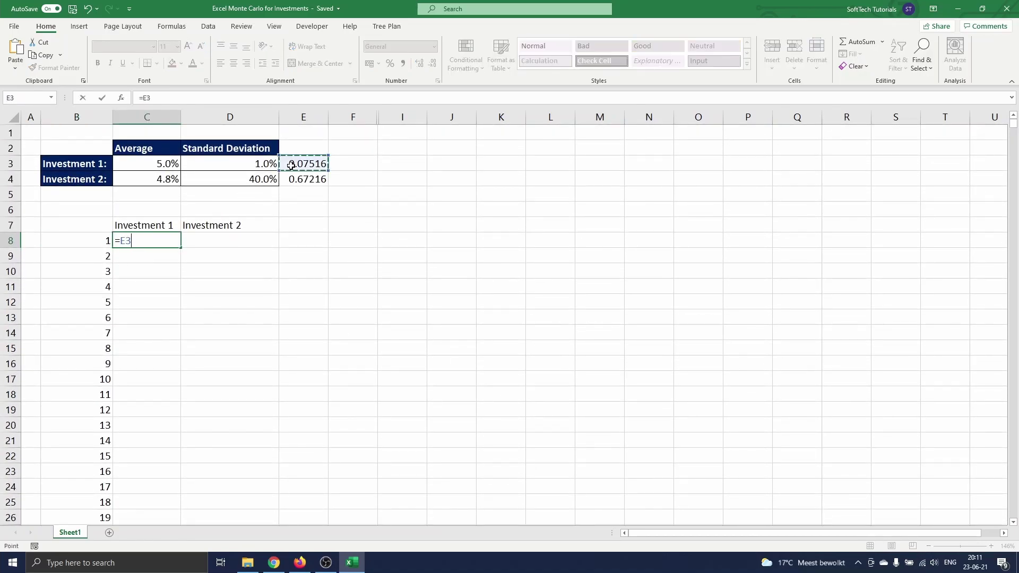
{"action": "key", "text": "Return"}
- Link D8 to Investment 2's random return with =E4
{"action": "key", "text": "Right"}
{"action": "key", "text": "Up"}
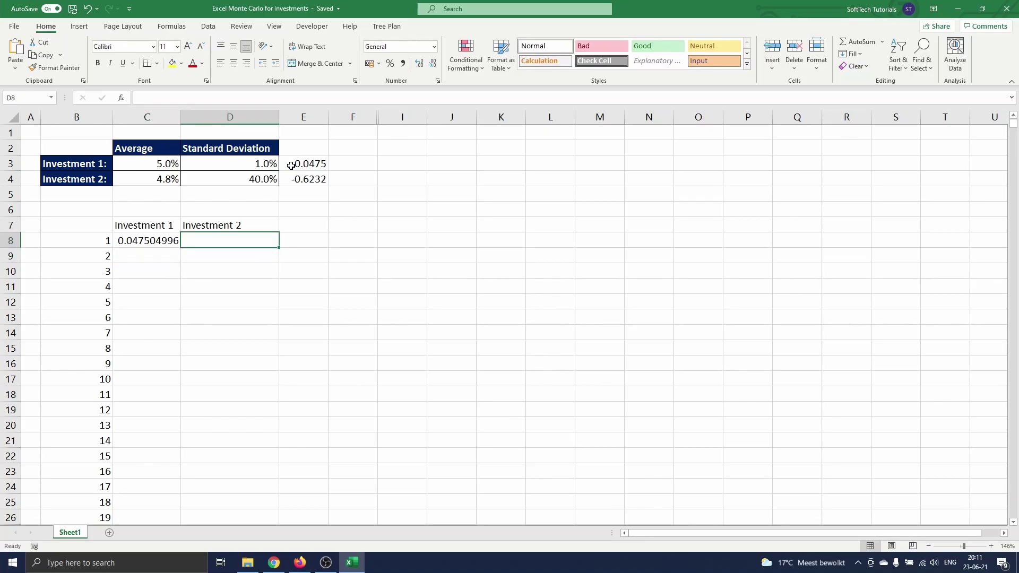
{"action": "type", "text": "="}
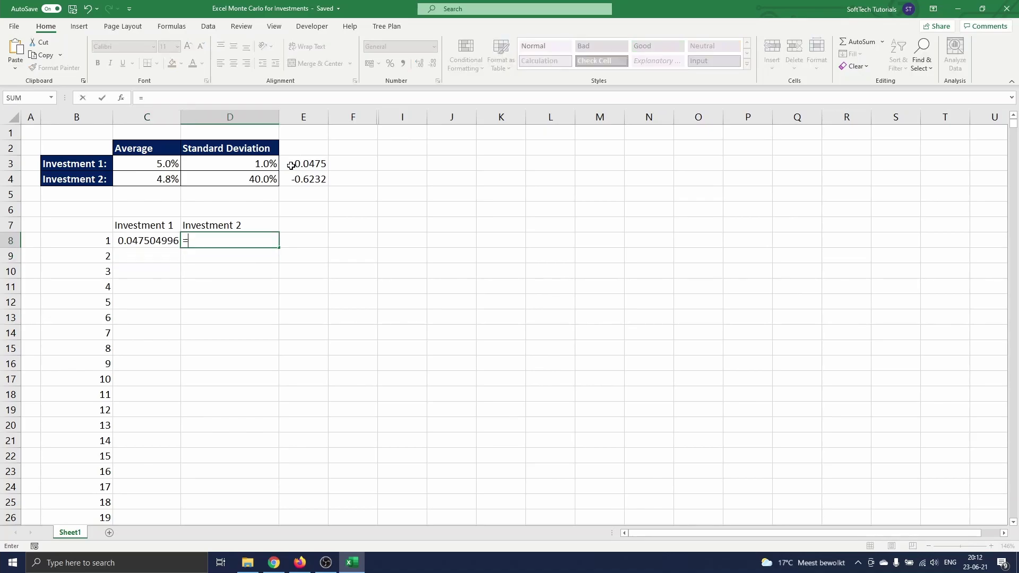
{"action": "left_click", "coordinate": [316, 180]}
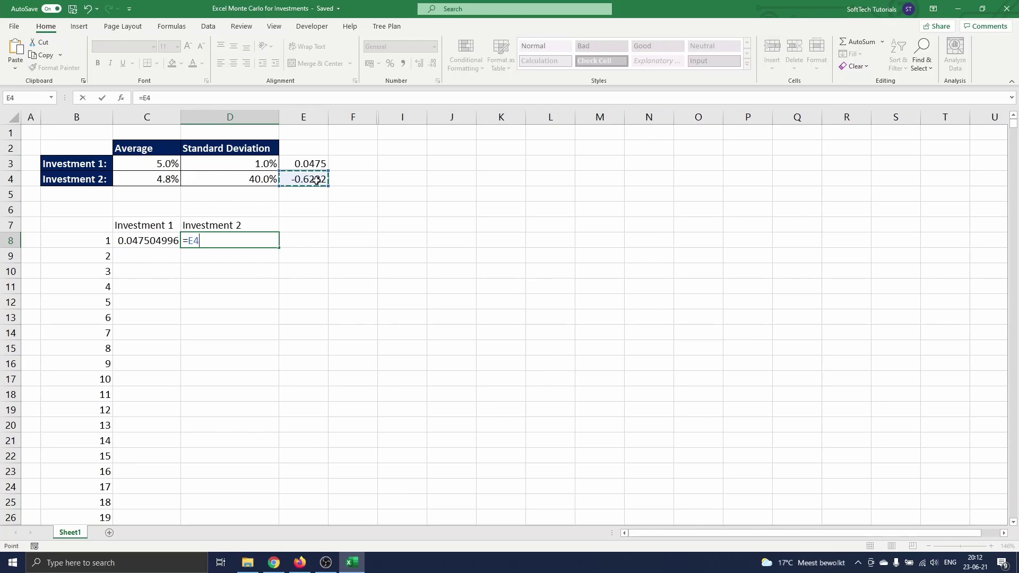
{"action": "key", "text": "Return"}
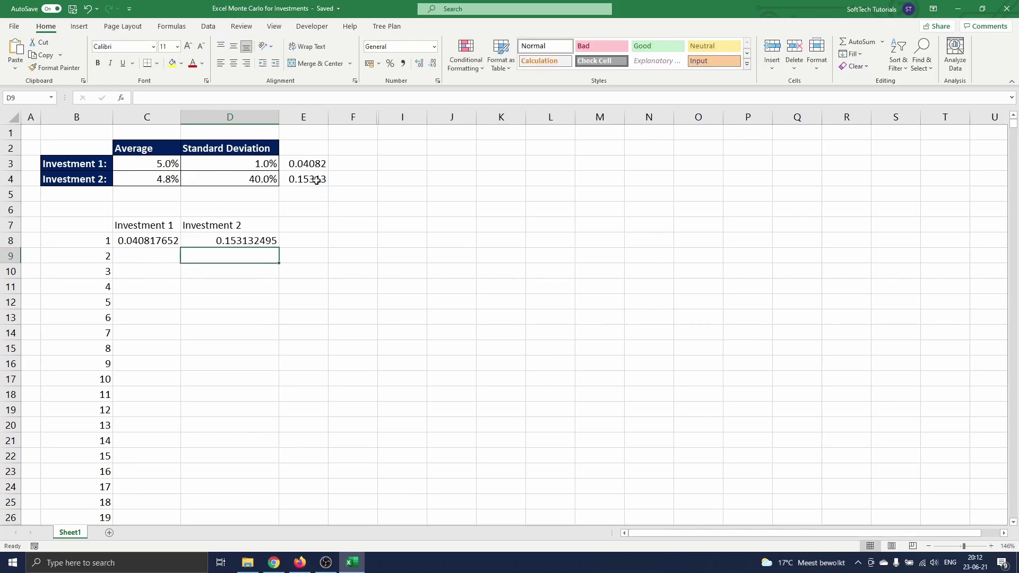
{"action": "left_click", "coordinate": [87, 242]}
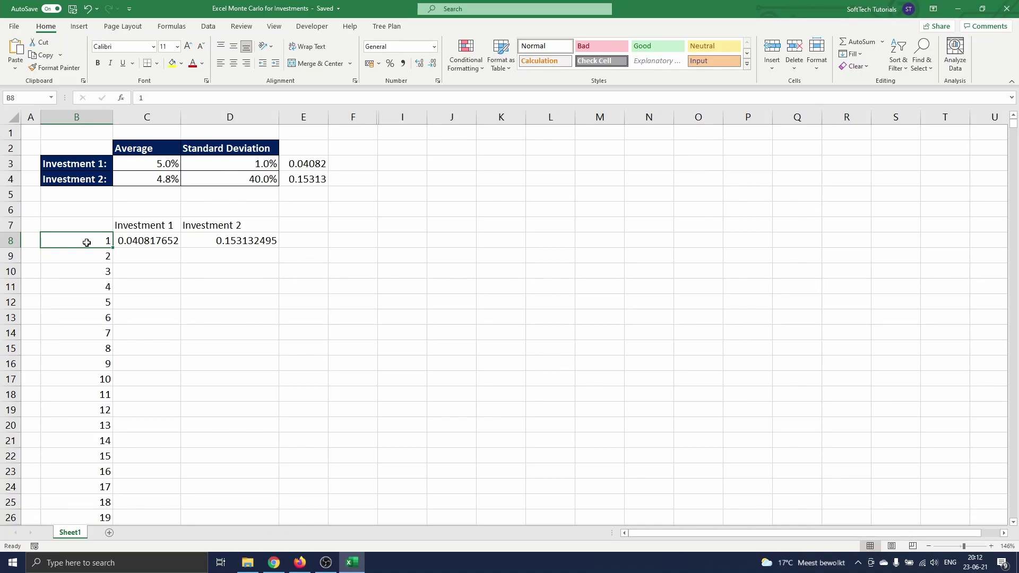
- Select B8:D10007 and create a What-If data table with column input cell F8
{"action": "key", "text": "ctrl+shift+Right"}
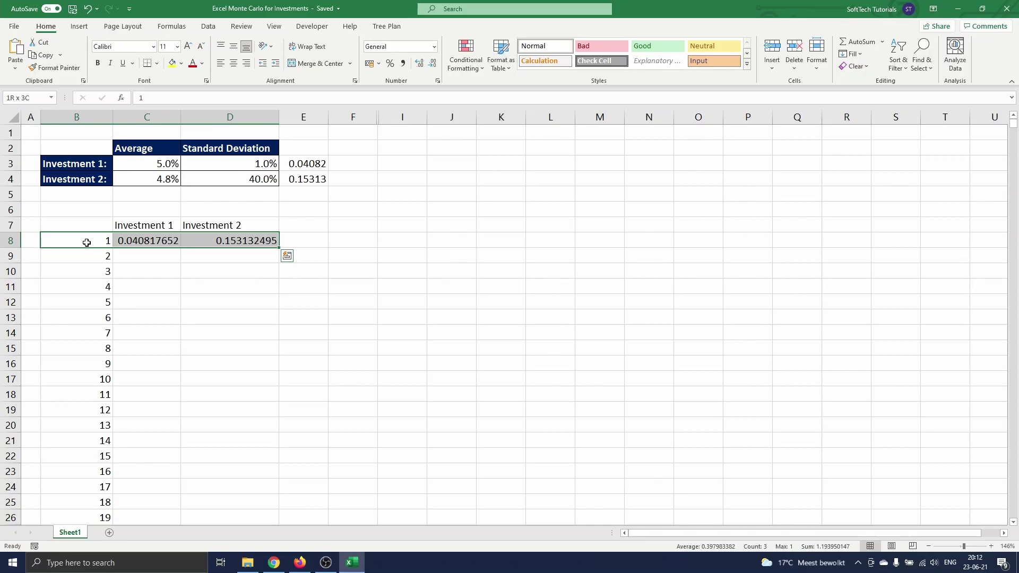
{"action": "key", "text": "ctrl+shift+Down"}
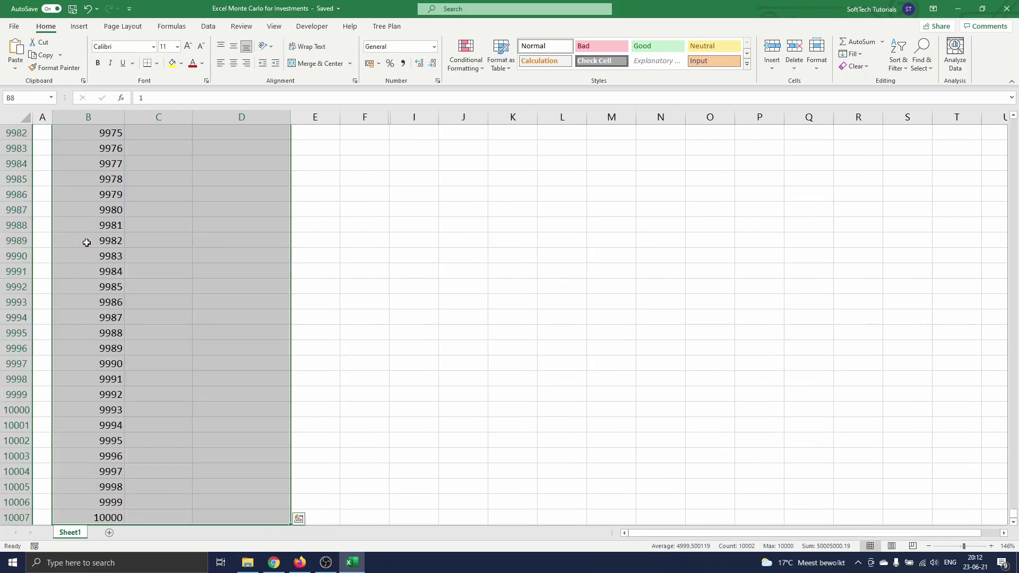
{"action": "left_click", "coordinate": [209, 27]}
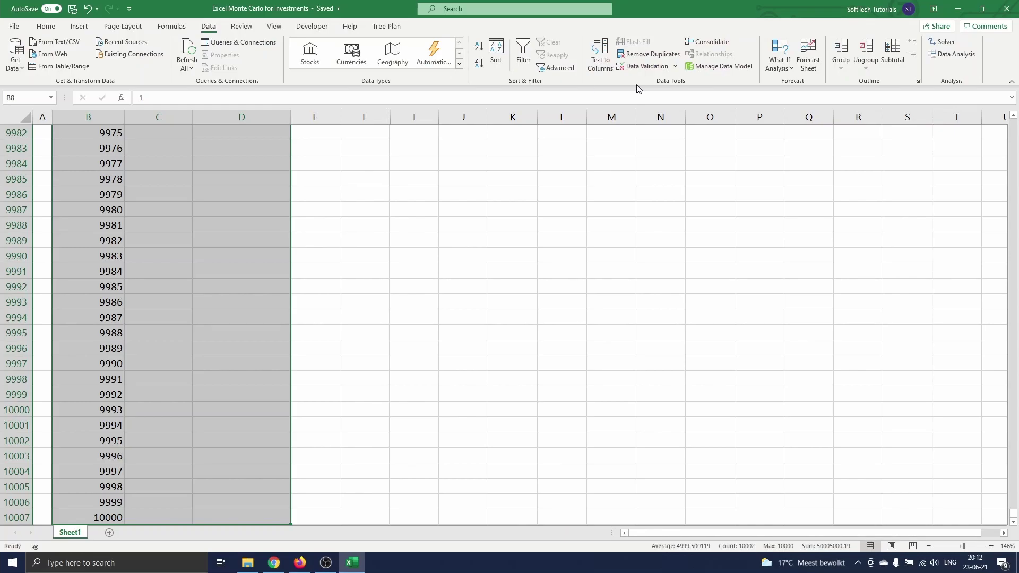
{"action": "left_click", "coordinate": [780, 68]}
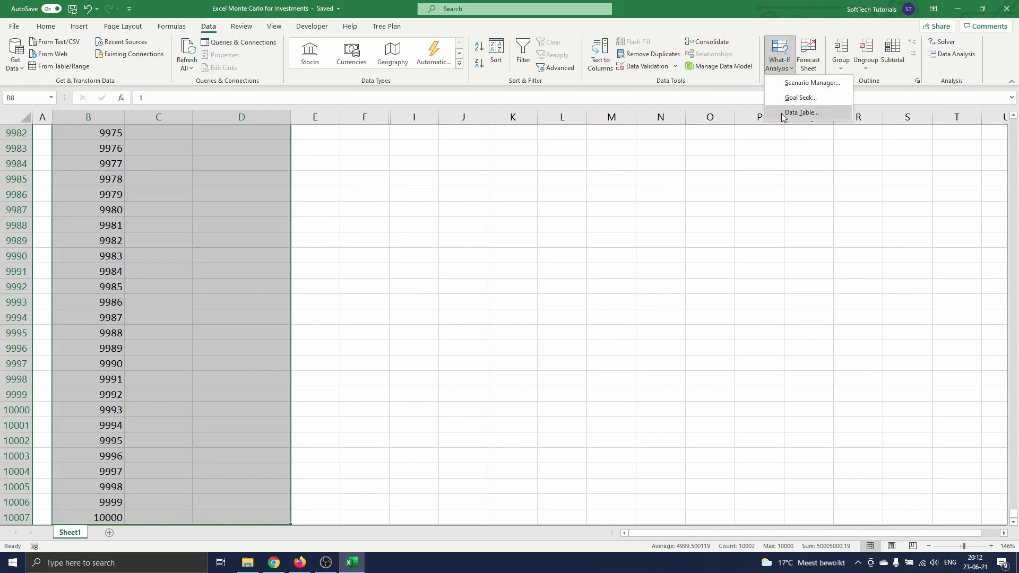
{"action": "left_click", "coordinate": [822, 113]}
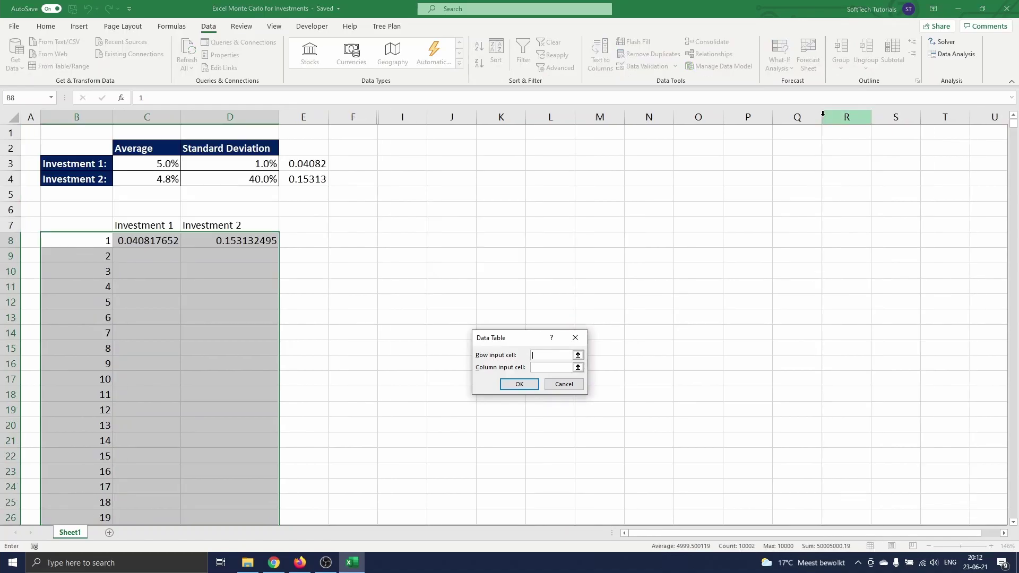
{"action": "left_click", "coordinate": [543, 367]}
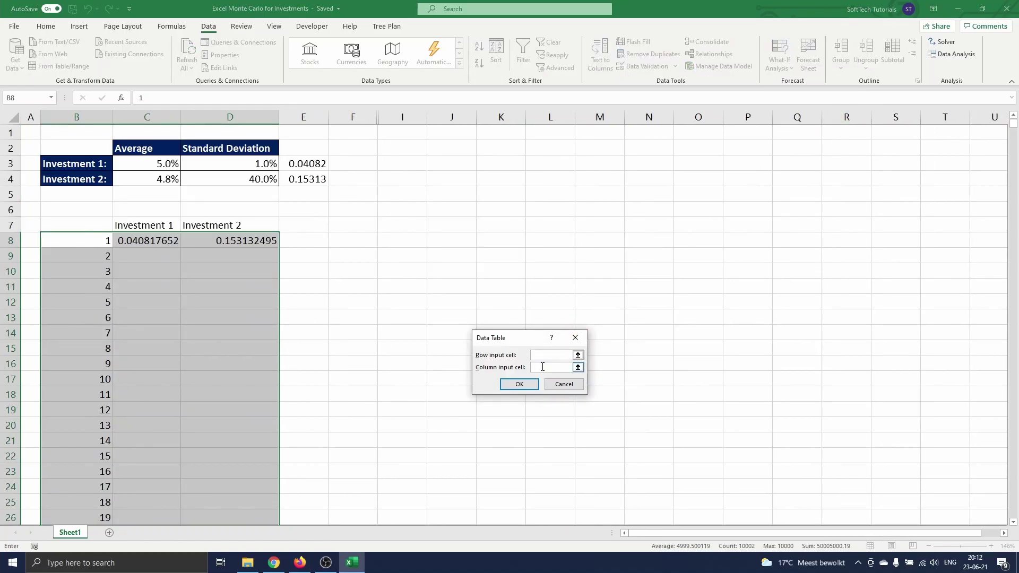
{"action": "left_click", "coordinate": [349, 240]}
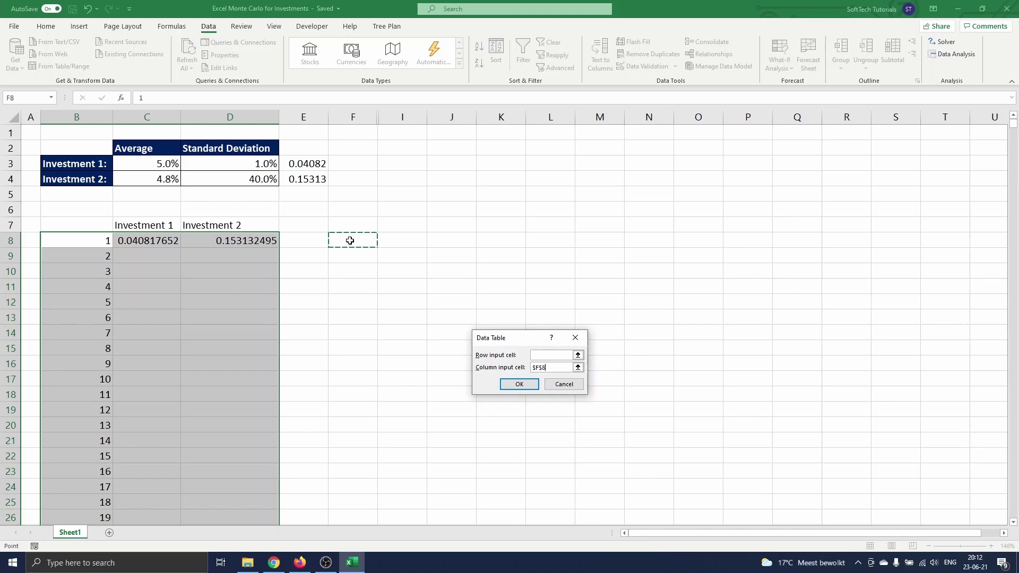
{"action": "left_click", "coordinate": [520, 385]}
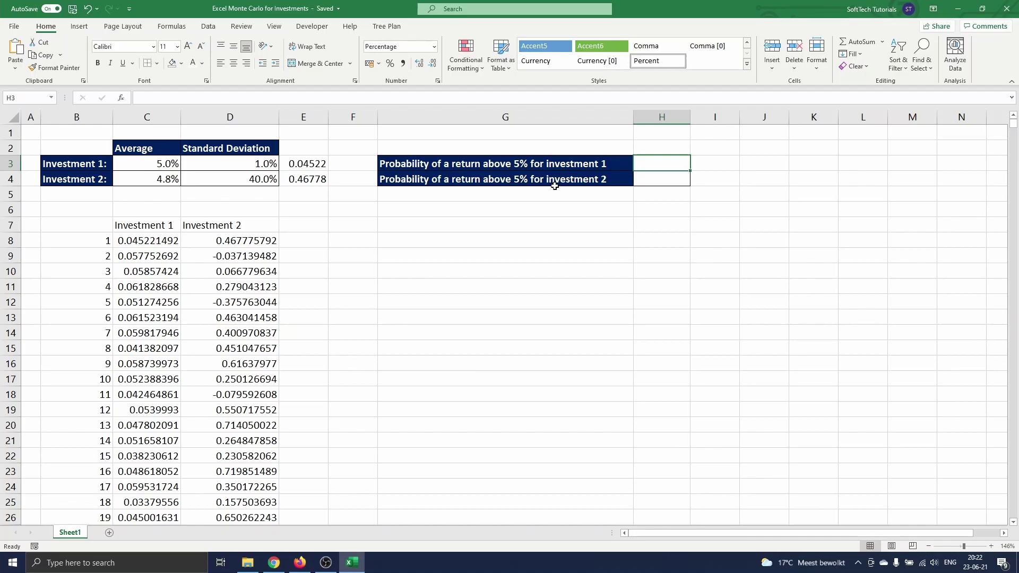
- Enter =COUNTIF(C8:C10007;">0.05")/10000 in H3
{"action": "type", "text": "=count"}
{"action": "key", "text": "Tab"}
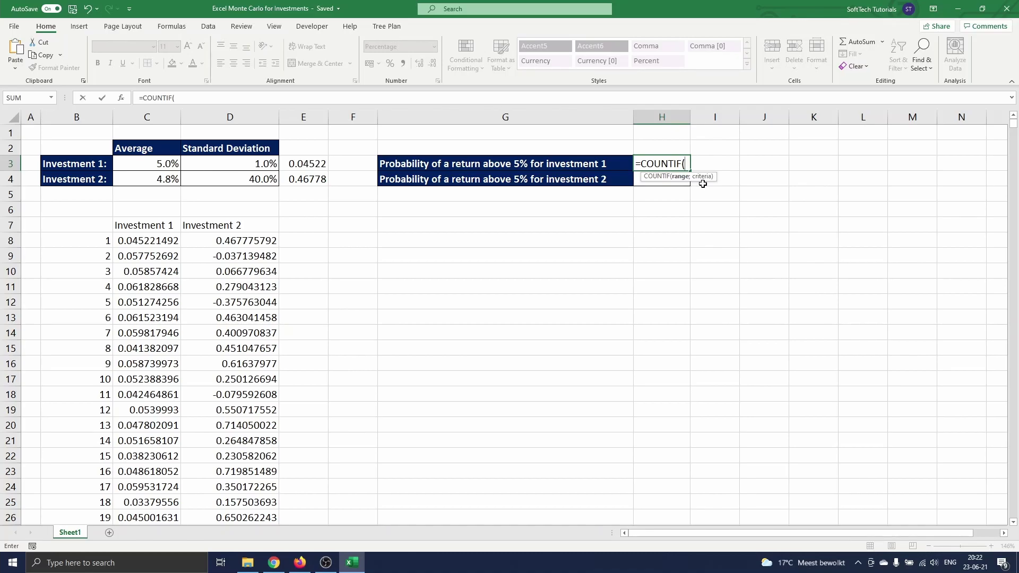
{"action": "left_click", "coordinate": [166, 241]}
{"action": "key", "text": "ctrl+shift+Down"}
{"action": "type", "text": ";"}
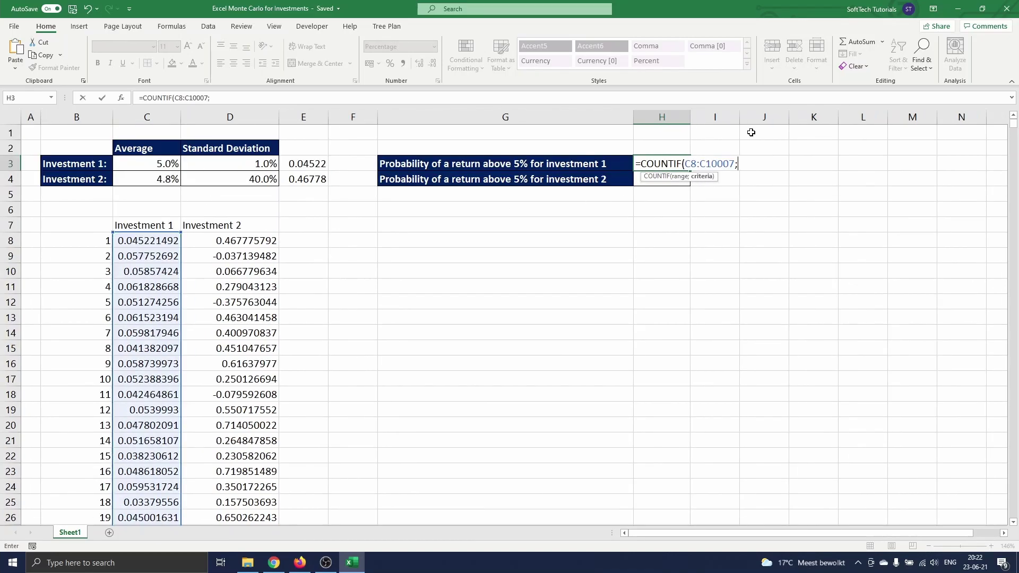
{"action": "type", "text": "\">0.05\")/10000"}
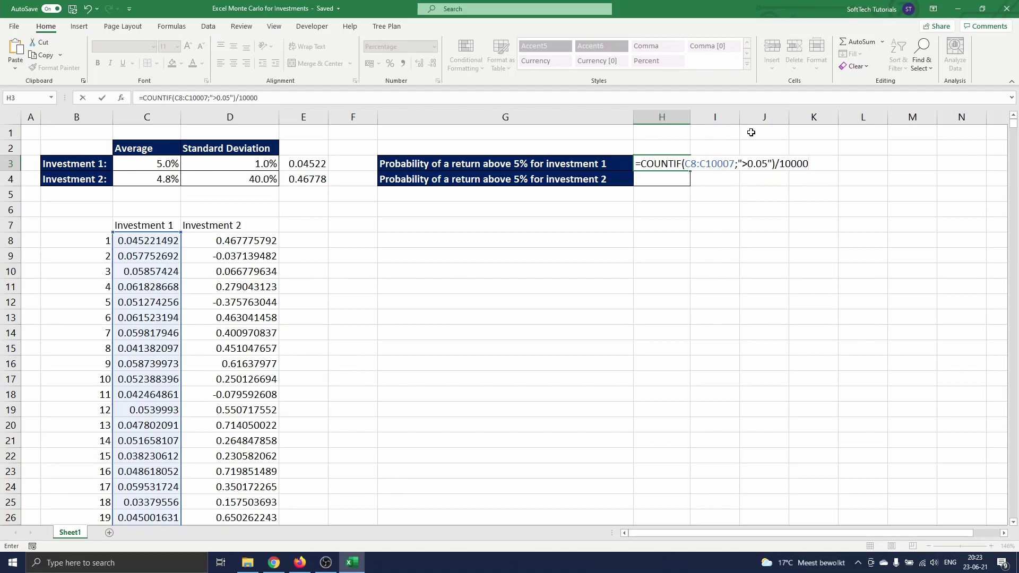
{"action": "key", "text": "Return"}
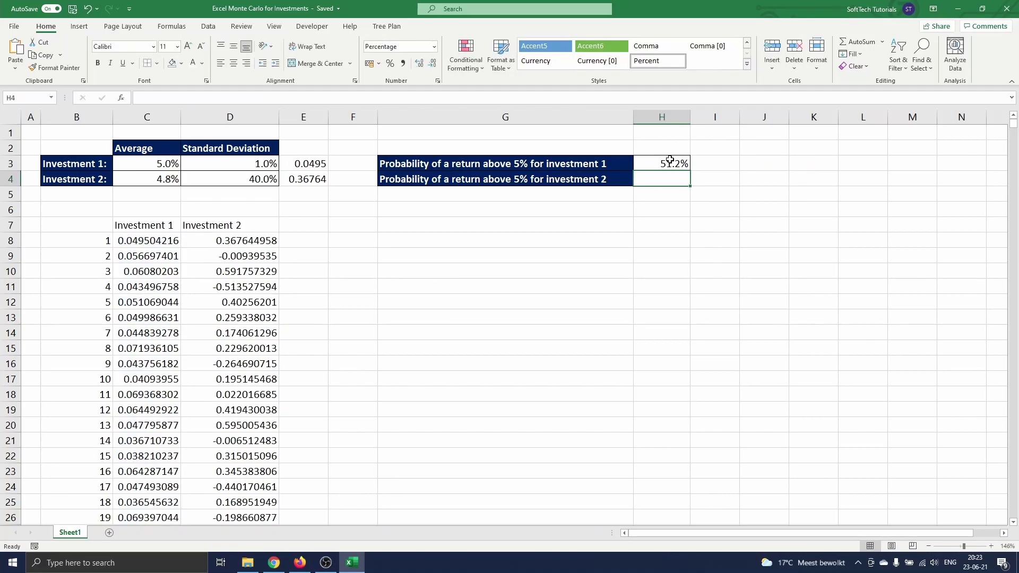
- Copy the formula to H4 and point its range at Investment 2's returns D8:D10007
{"action": "left_click", "coordinate": [677, 165]}
{"action": "mouse_move", "coordinate": [690, 171]}
{"action": "left_mouse_down"}
{"action": "mouse_move", "coordinate": [684, 184]}
{"action": "mouse_move", "coordinate": [669, 182]}
{"action": "left_mouse_up"}
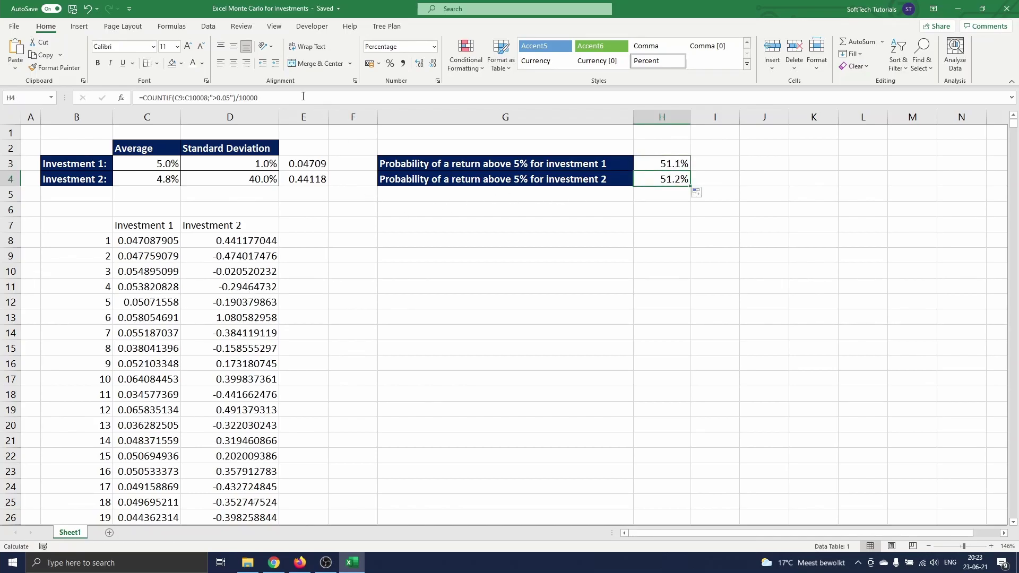
{"action": "key", "text": "F2"}
{"action": "left_click_drag", "start_coordinate": [181, 248], "coordinate": [207, 247]}
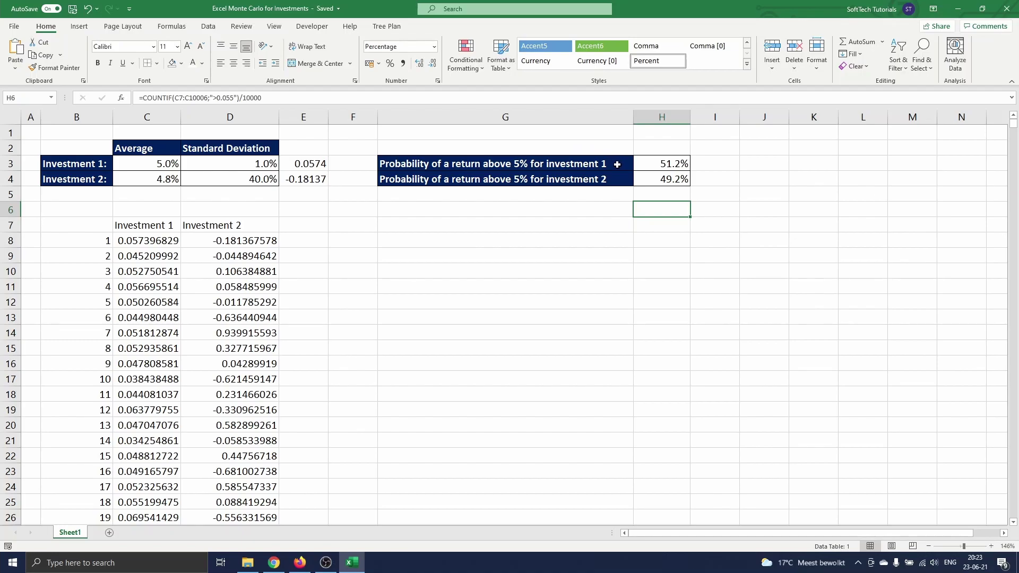
- Select the above-5% probability formula in H3 to reuse it
{"action": "left_click", "coordinate": [652, 163]}
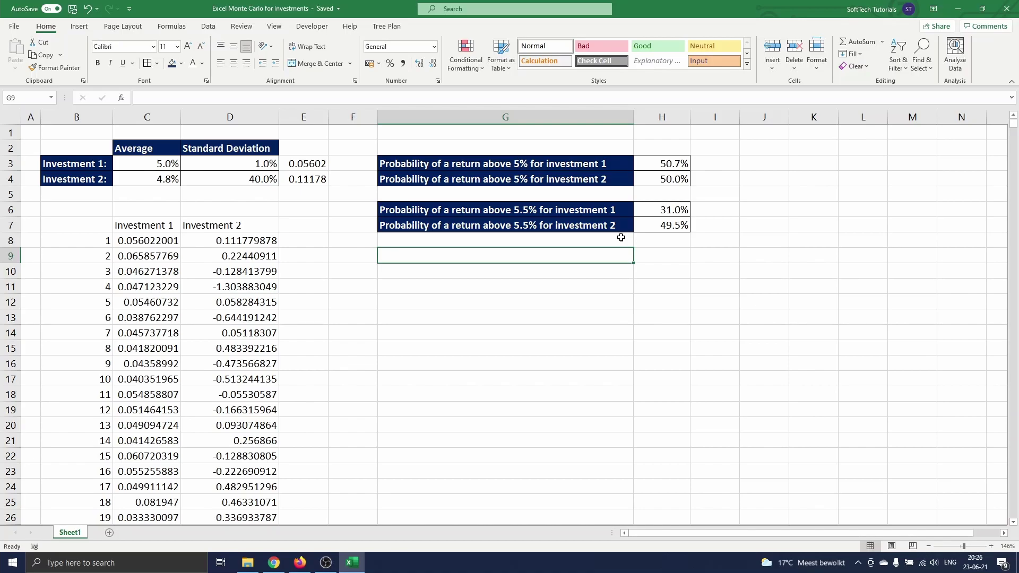
- Save the Monte Carlo workbook with Ctrl+S
{"action": "key", "text": "ctrl+s"}
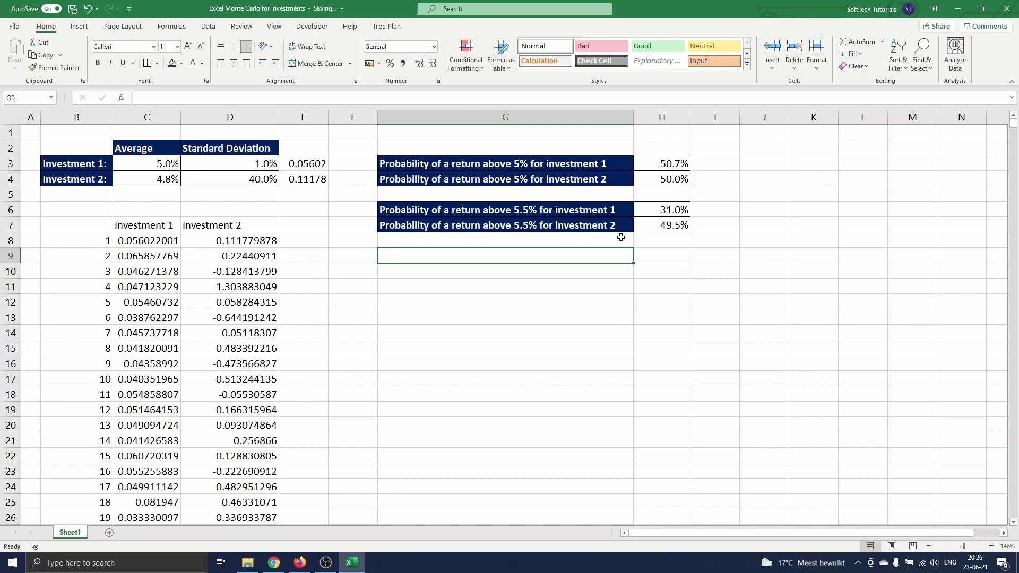